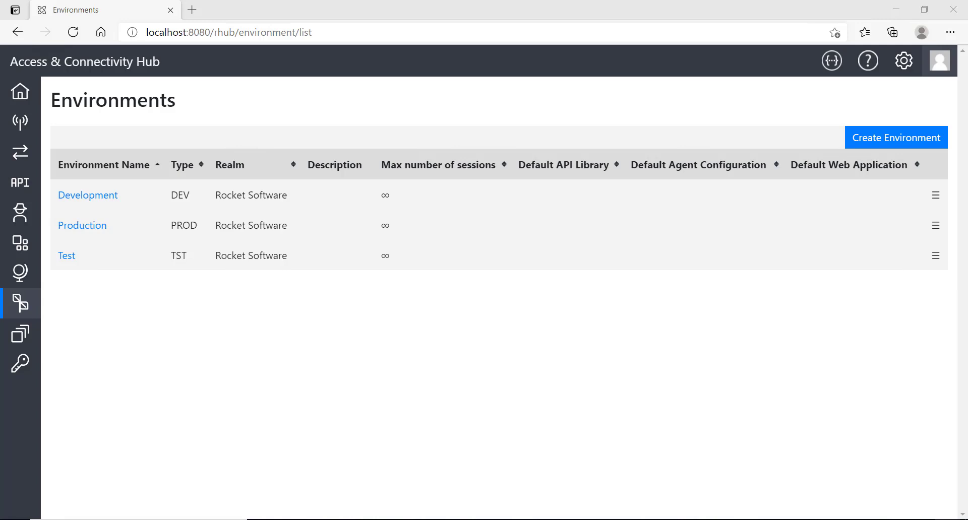
Sign in to the hub with the prefilled credentials and open the Access Tokens list in the Security view
click(19, 366)
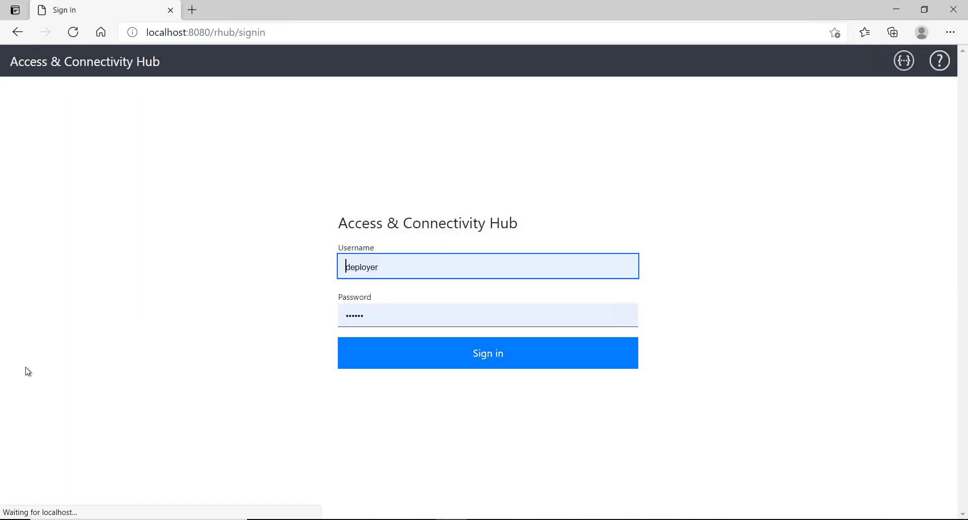
click(501, 356)
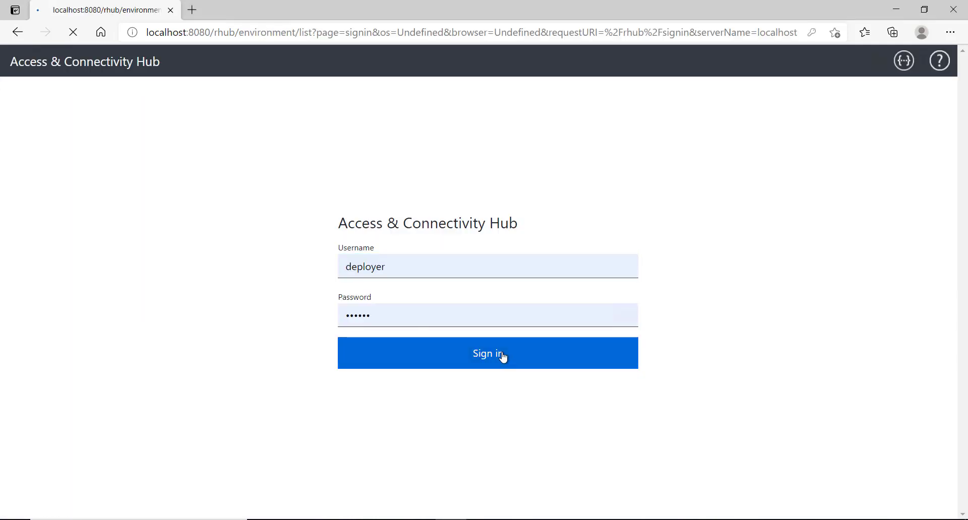
click(21, 365)
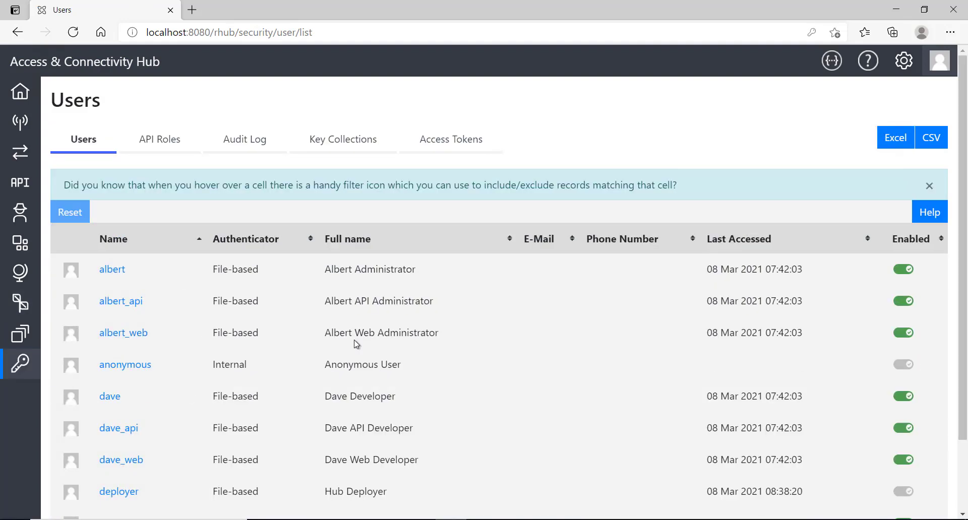
click(454, 145)
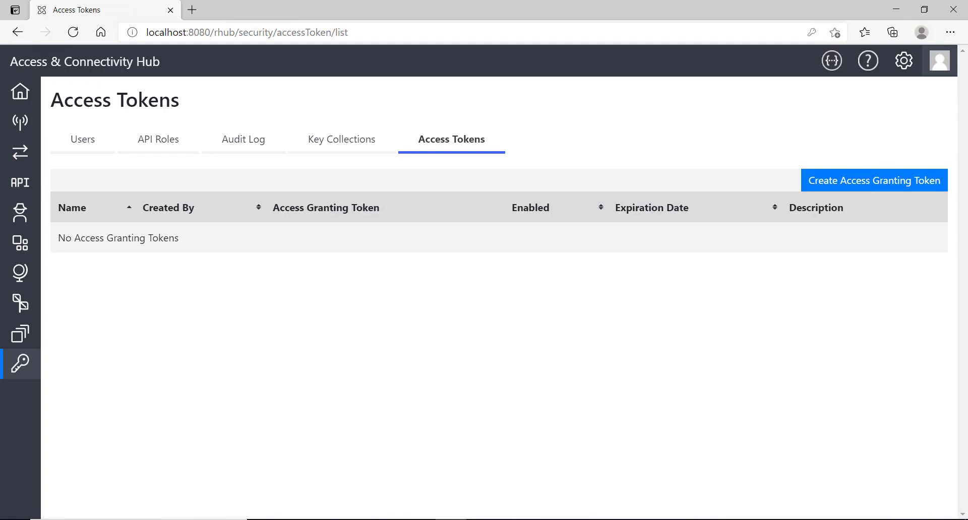
Create a non-expiring access granting token named Software Installation and copy the token
click(868, 181)
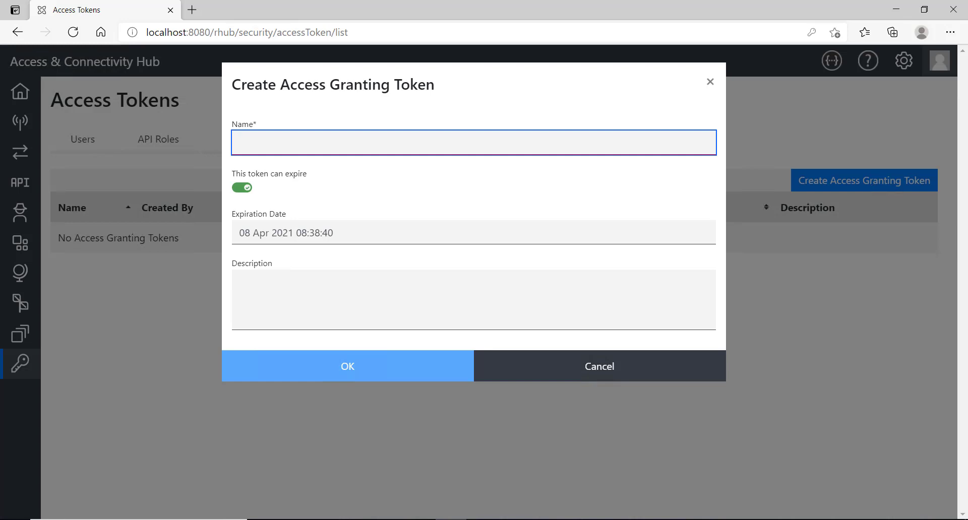
text(Software Installation)
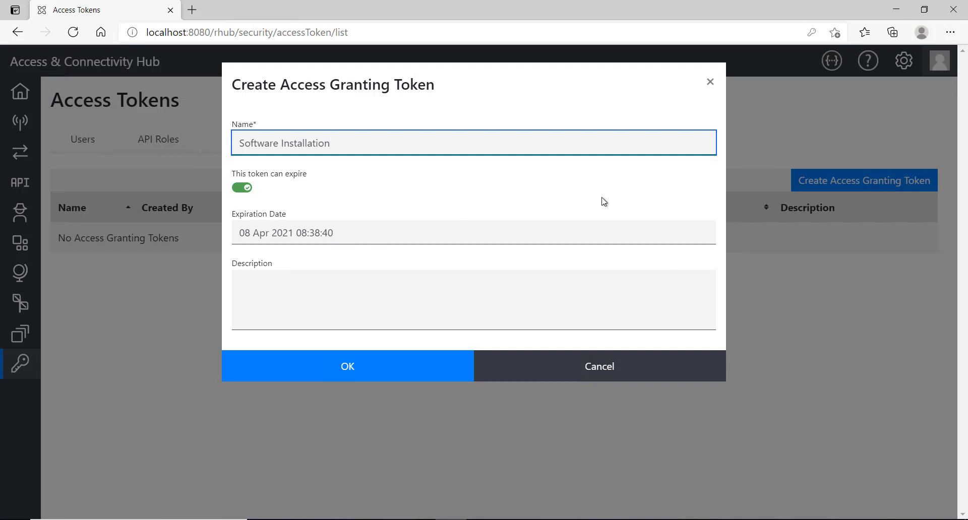
click(240, 190)
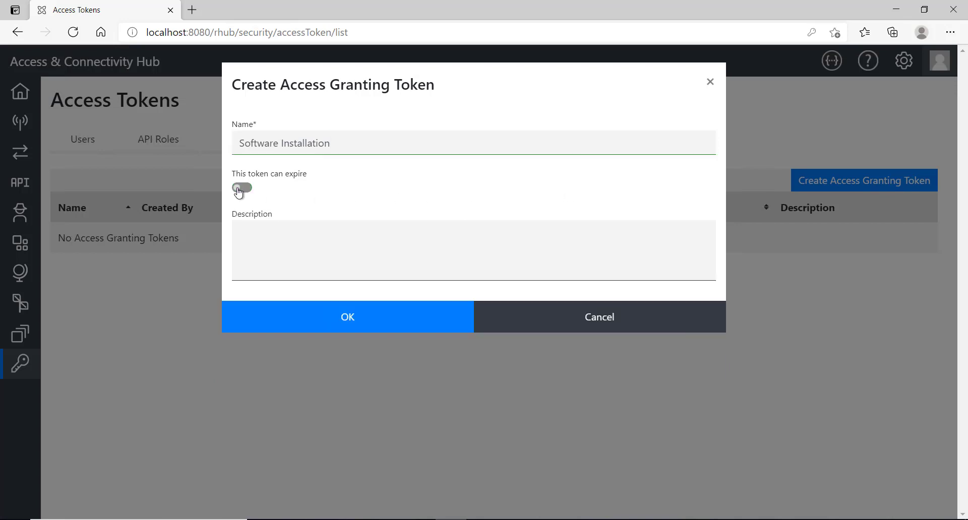
click(390, 323)
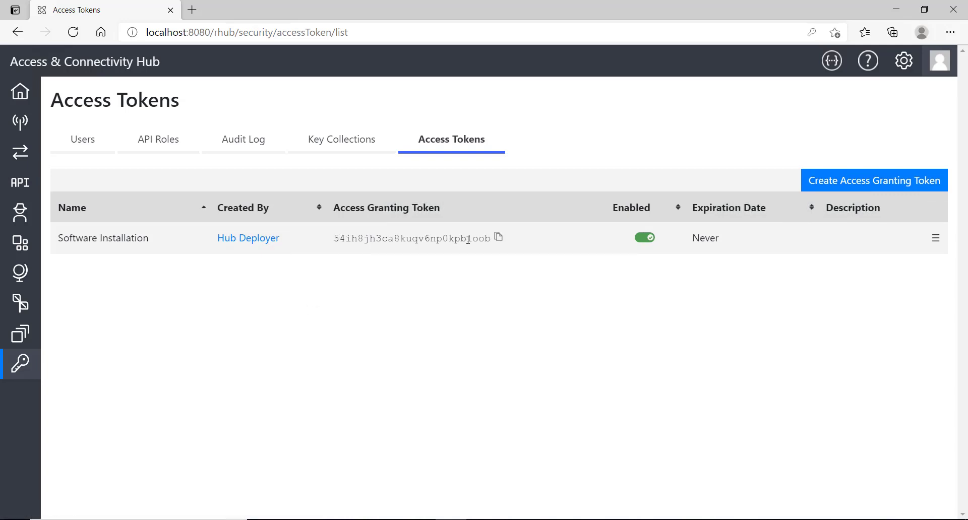
click(499, 241)
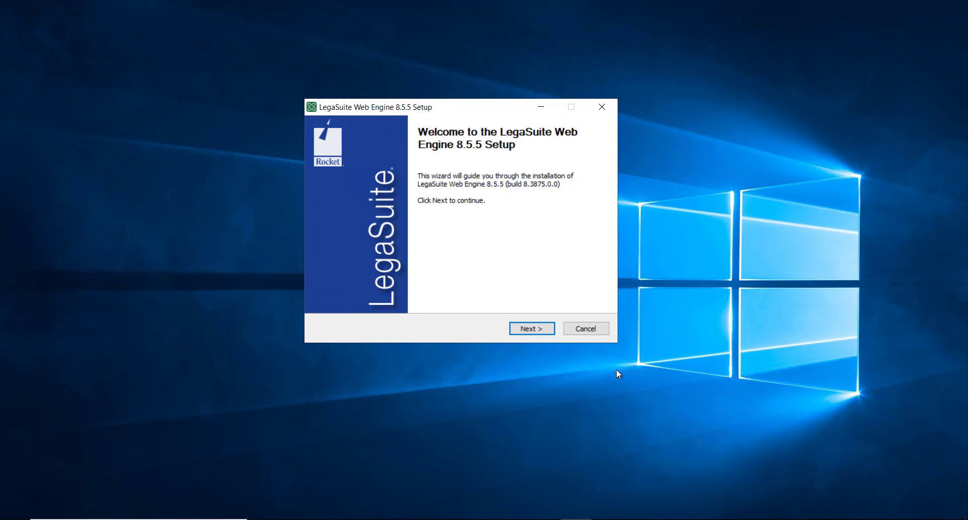
In the LegaSuite Web Engine 8.5.5 Setup, accept the license and name the instance RACHDevelopment with Access and Connectivity Hub use enabled
click(530, 331)
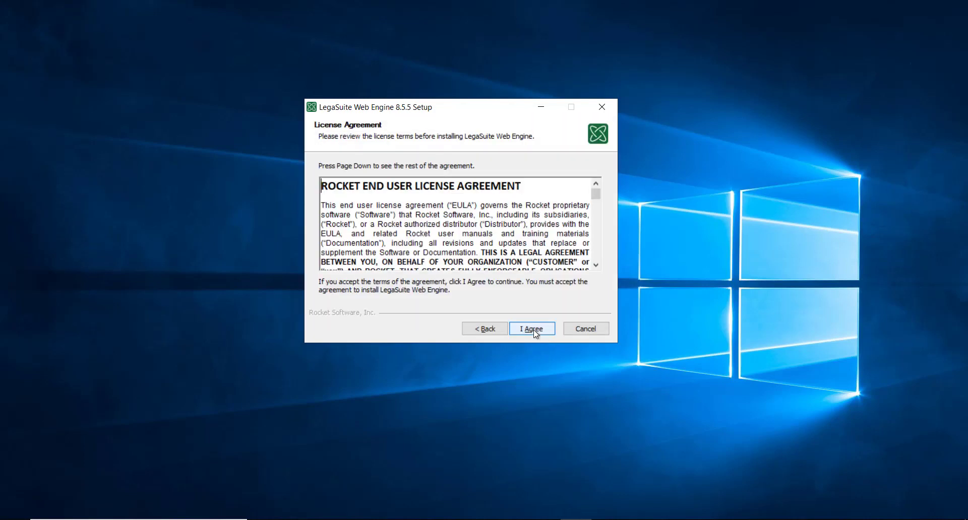
click(534, 332)
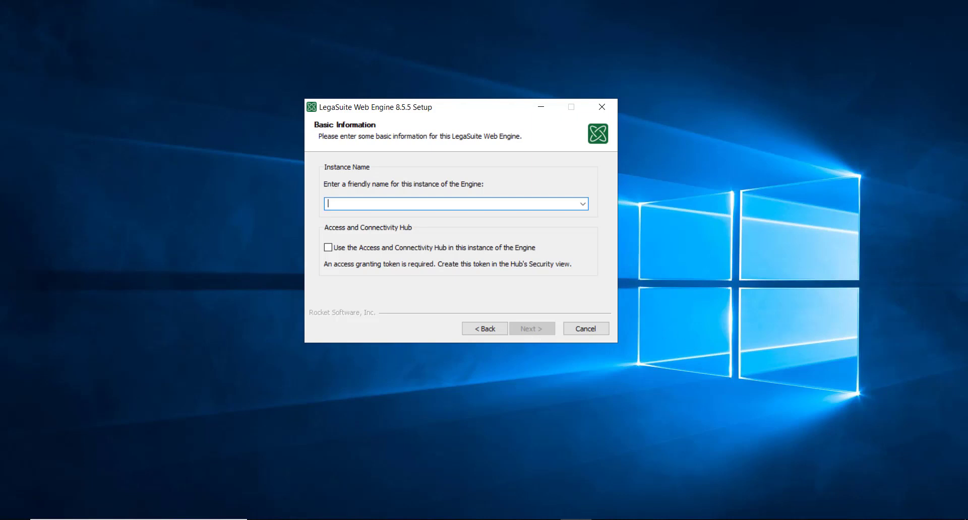
key(ctrl+v)
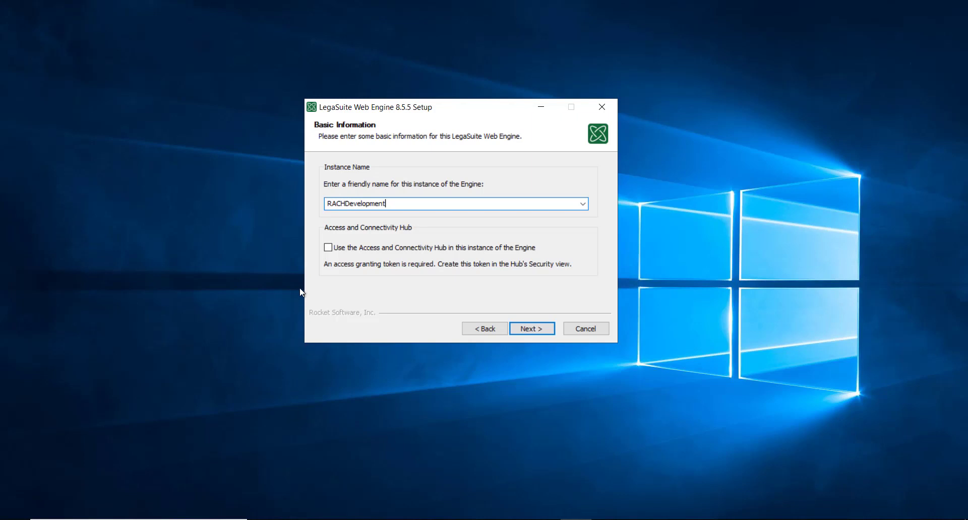
click(328, 247)
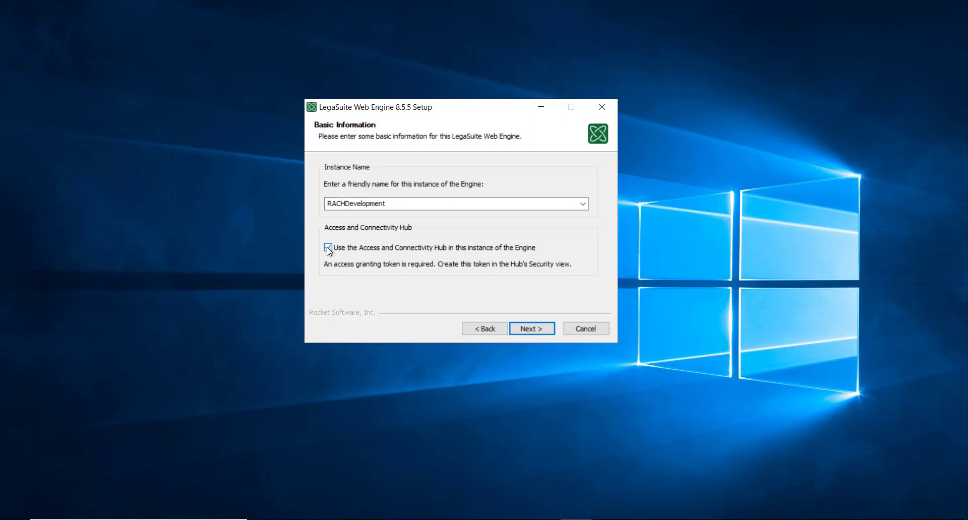
click(526, 329)
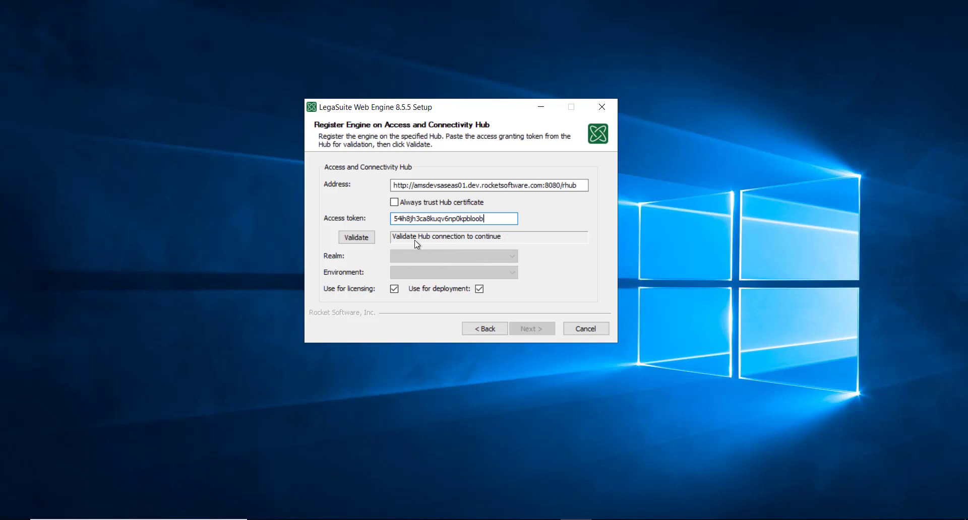
Validate the Hub connection with the access token and register the engine in the Development environment
click(360, 239)
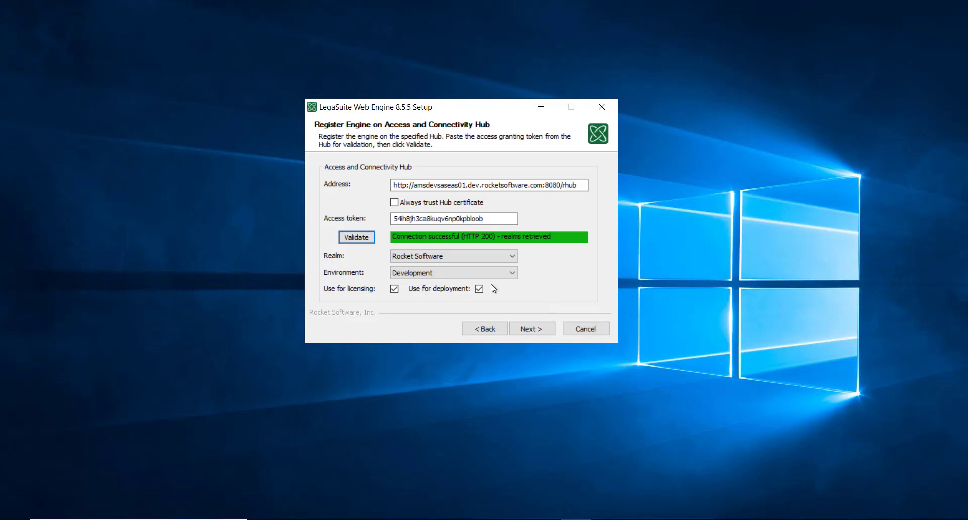
click(512, 273)
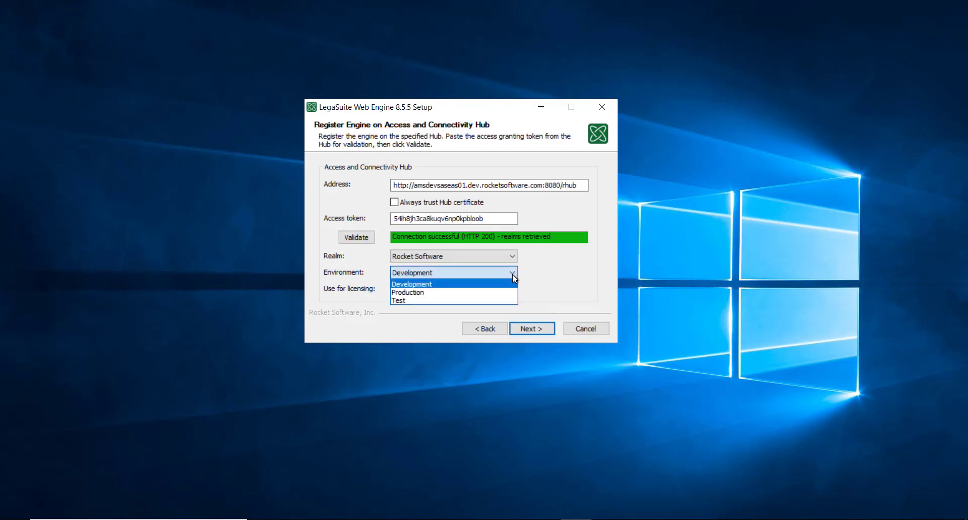
click(443, 285)
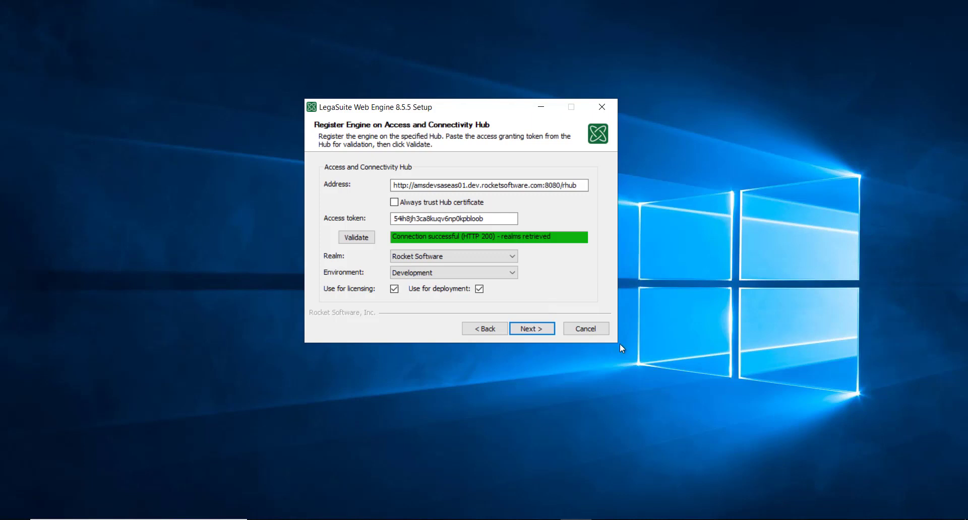
click(530, 332)
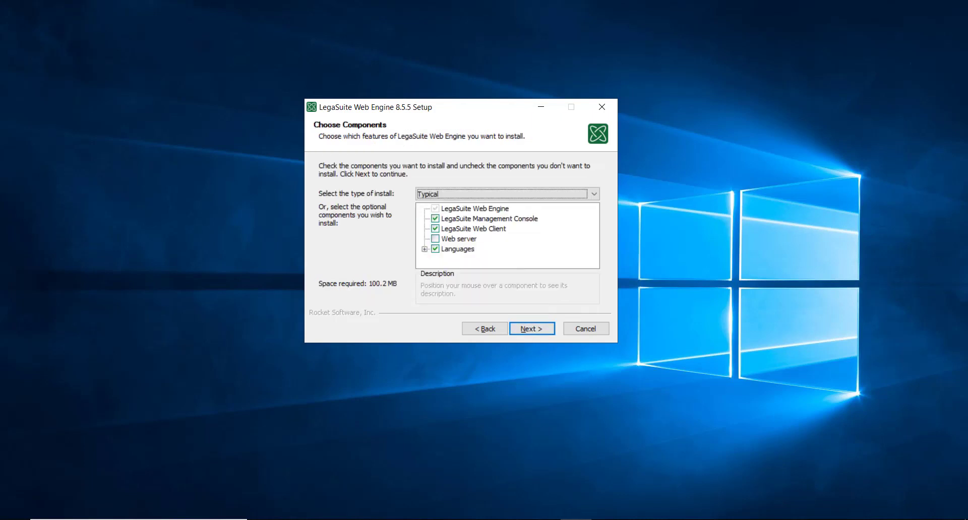
Accept the Typical components, the default destination folder, and server port 1300 with firewall pass-through and installation as a service
key(Return)
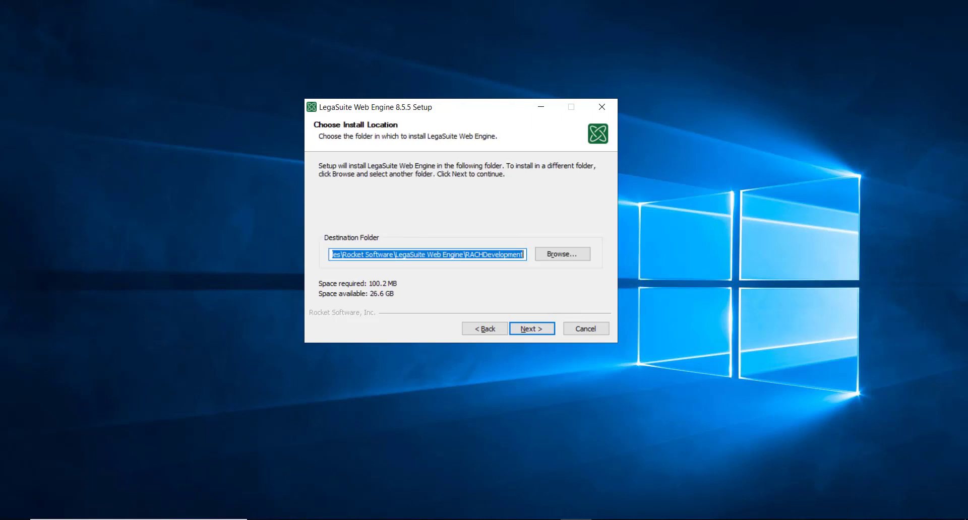
click(538, 333)
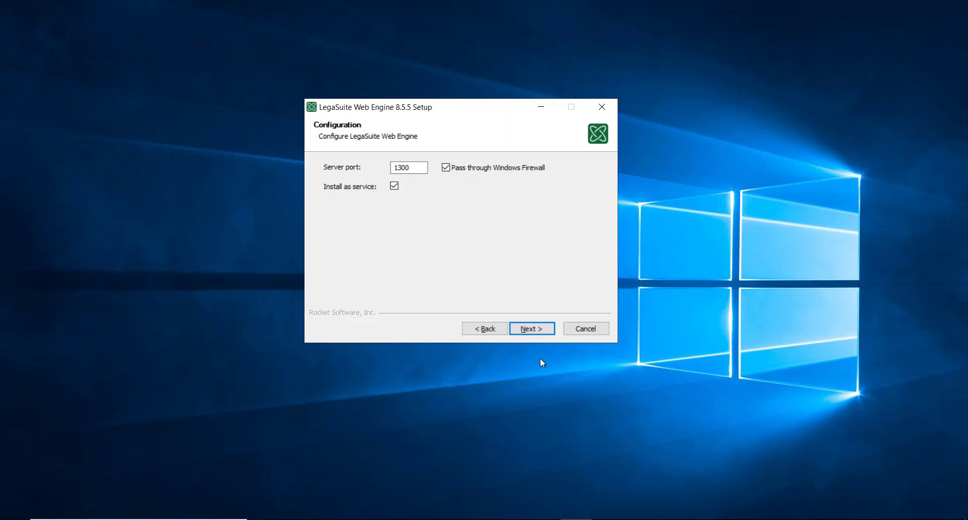
click(529, 331)
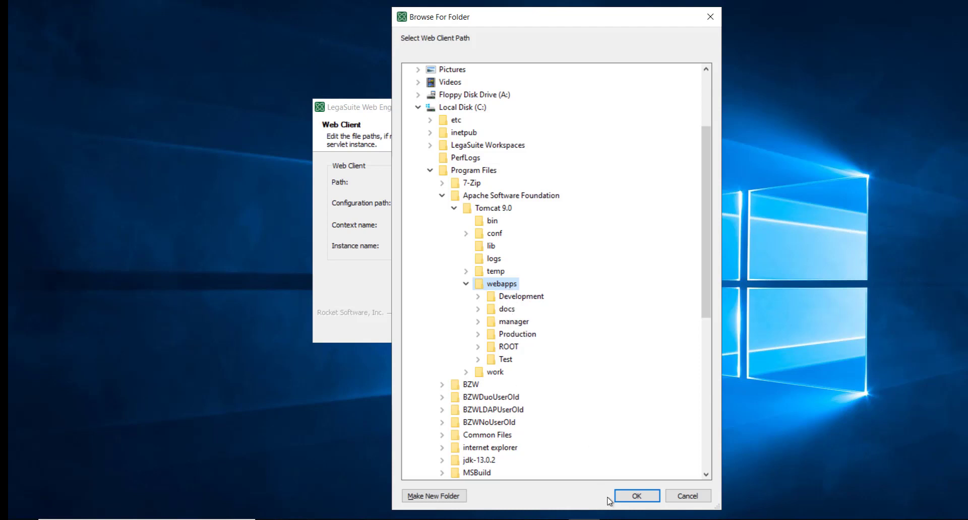
Configure the web client with the Tomcat 9.0 webapps folder as path, RACHDevelopment as context name, and web server port 8080
click(628, 496)
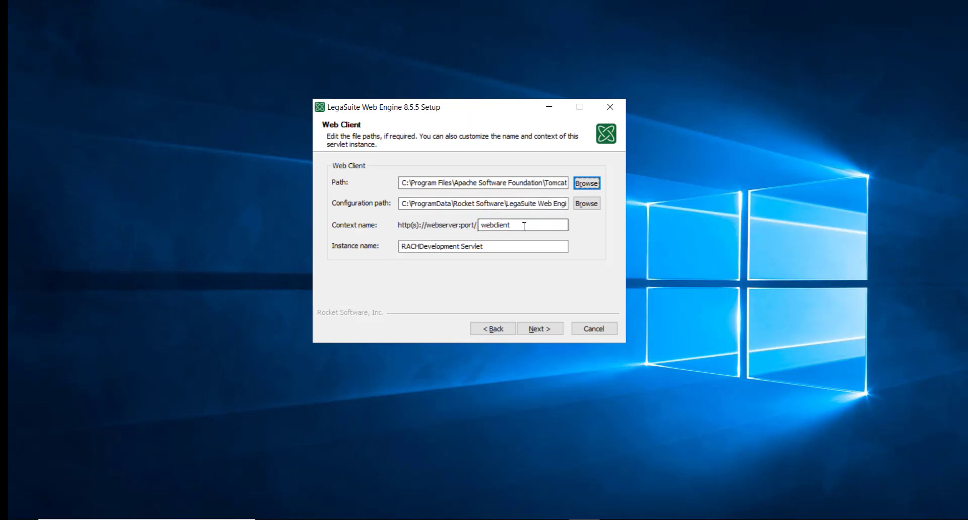
drag(524, 227, 467, 226)
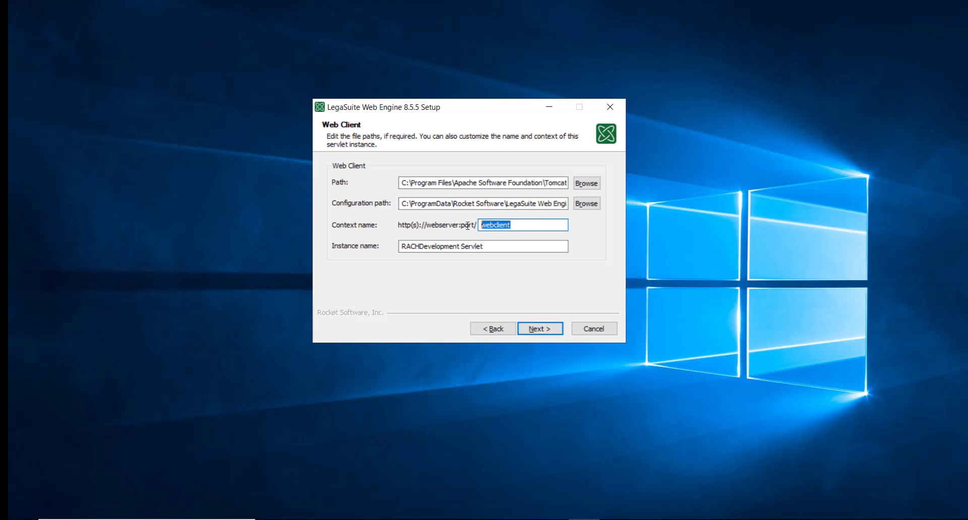
key(ctrl+v)
click(550, 330)
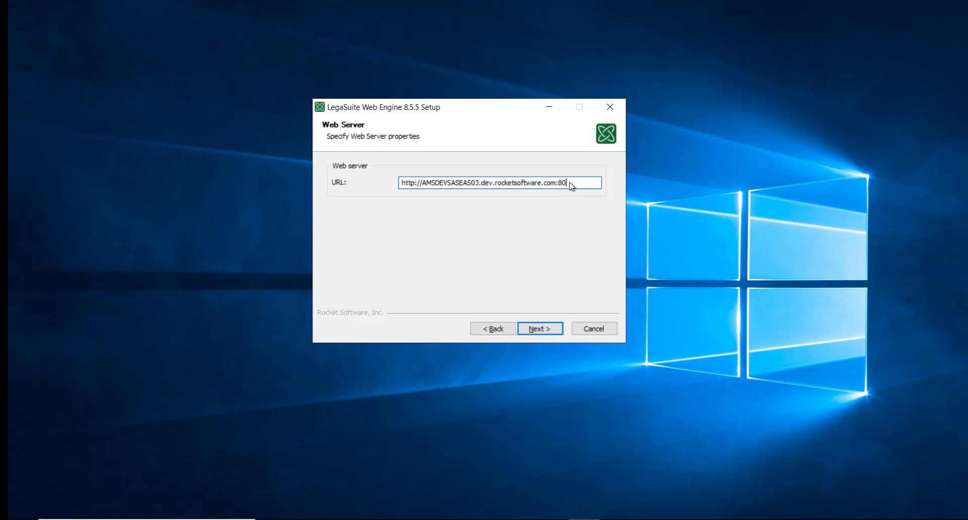
text(80)
click(550, 332)
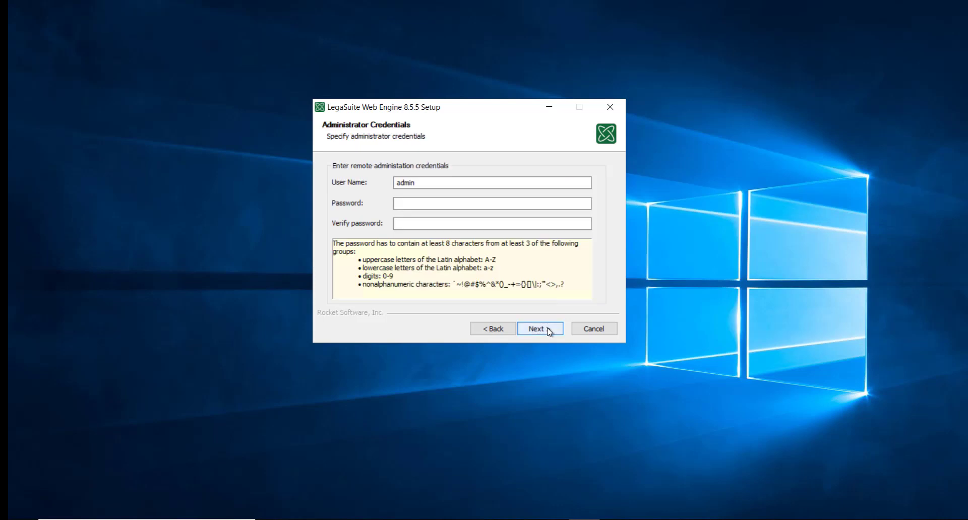
Enter and verify the administrator password, install the engine, and choose to run LegaSuite Web Engine on completion
click(419, 201)
text(*********)
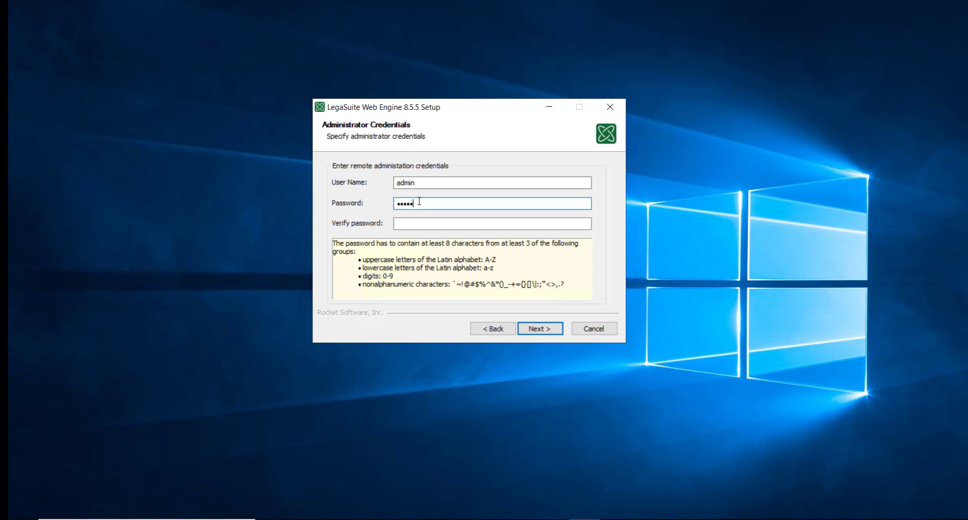
key(Tab)
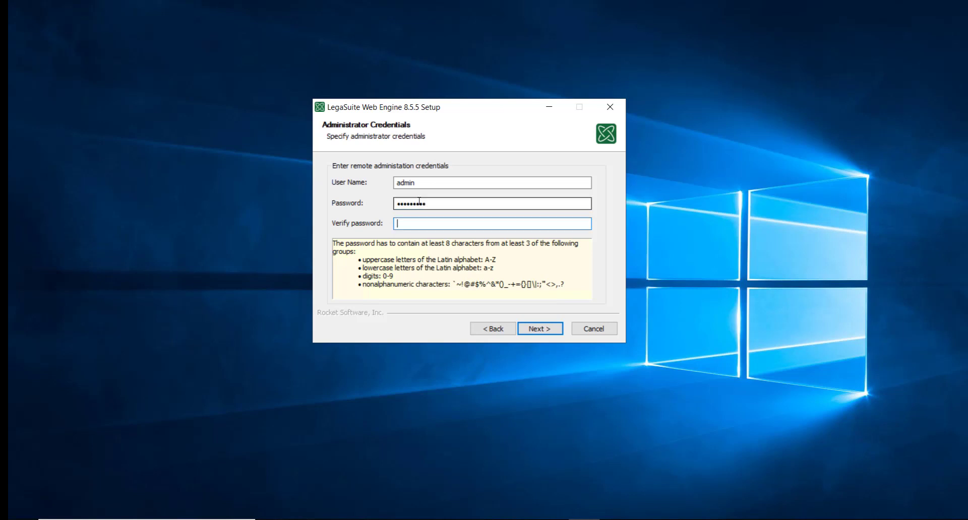
text(*********)
click(538, 329)
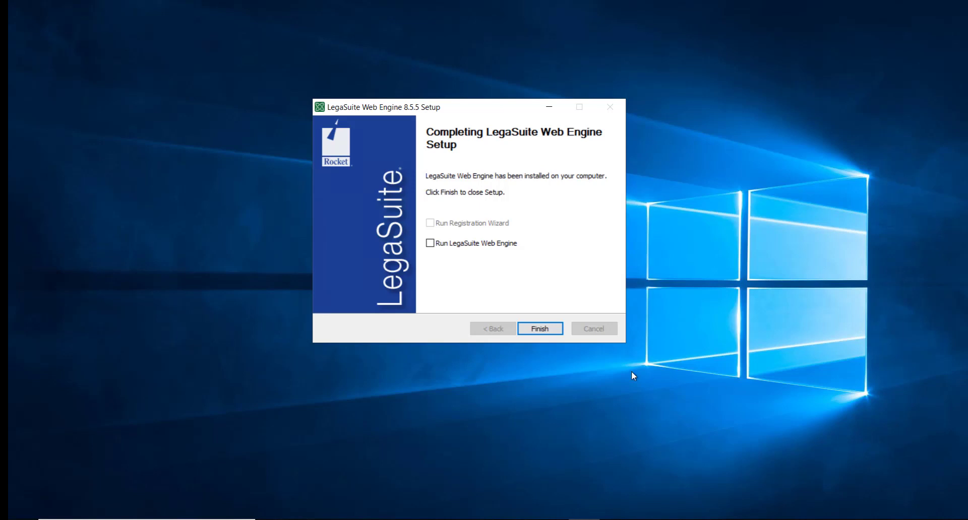
click(430, 243)
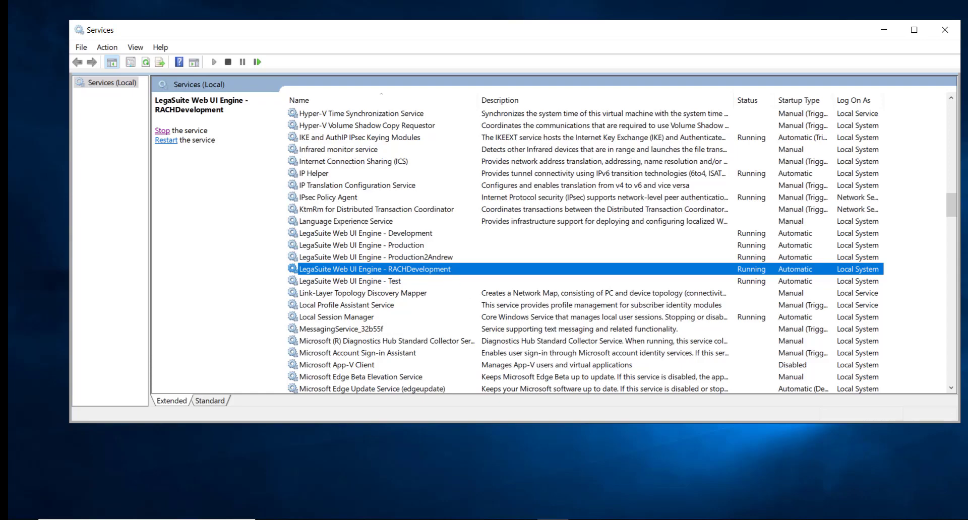
Switch back to the Access & Connectivity Hub in the browser and examine the status and addresses of the registered instances
click(458, 519)
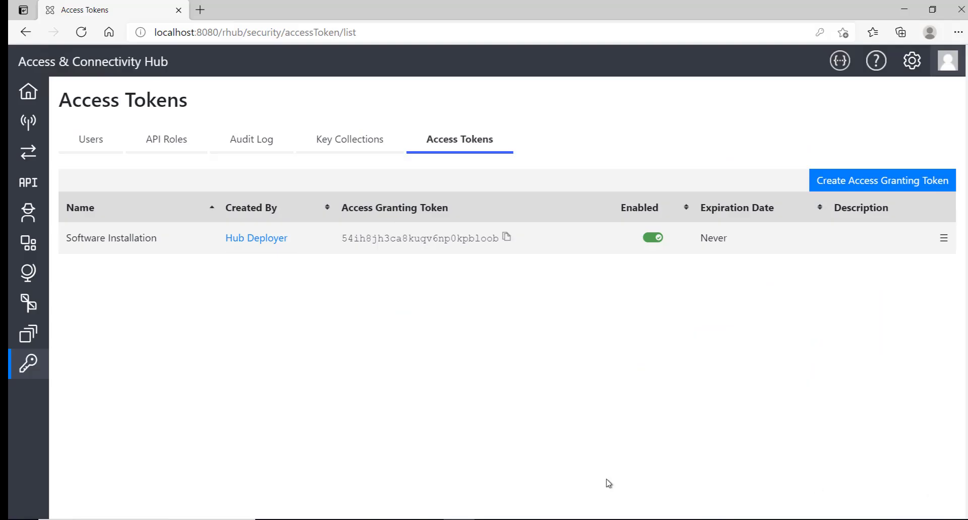
click(28, 335)
mouse_move(32, 341)
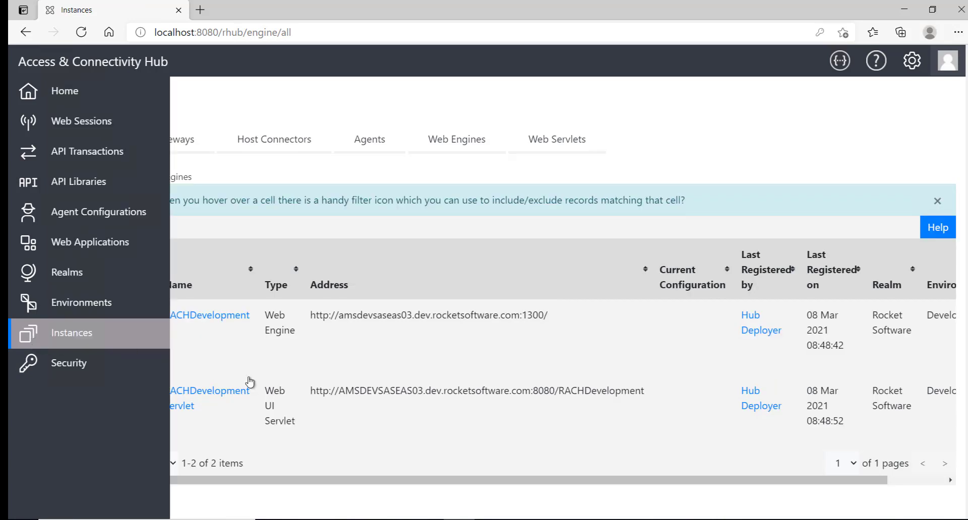
mouse_move(153, 327)
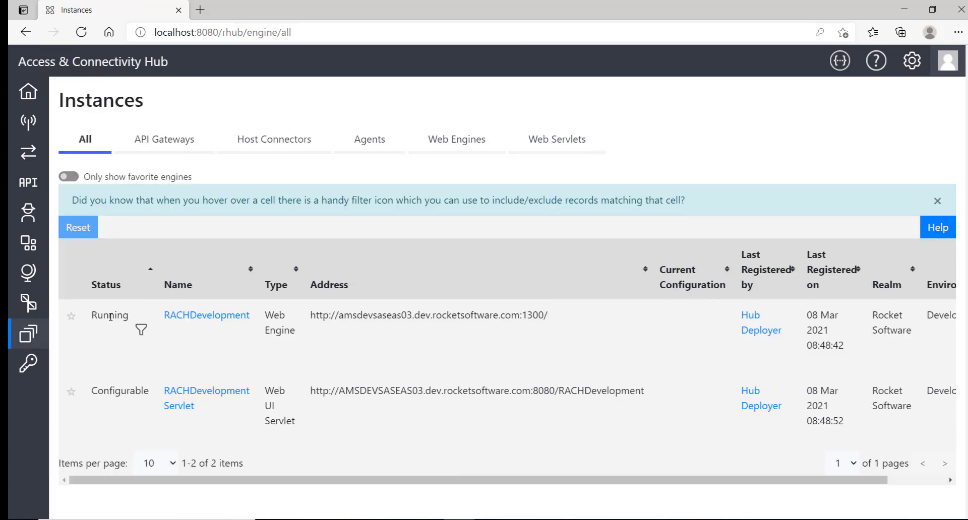
mouse_move(557, 324)
drag(522, 316, 544, 317)
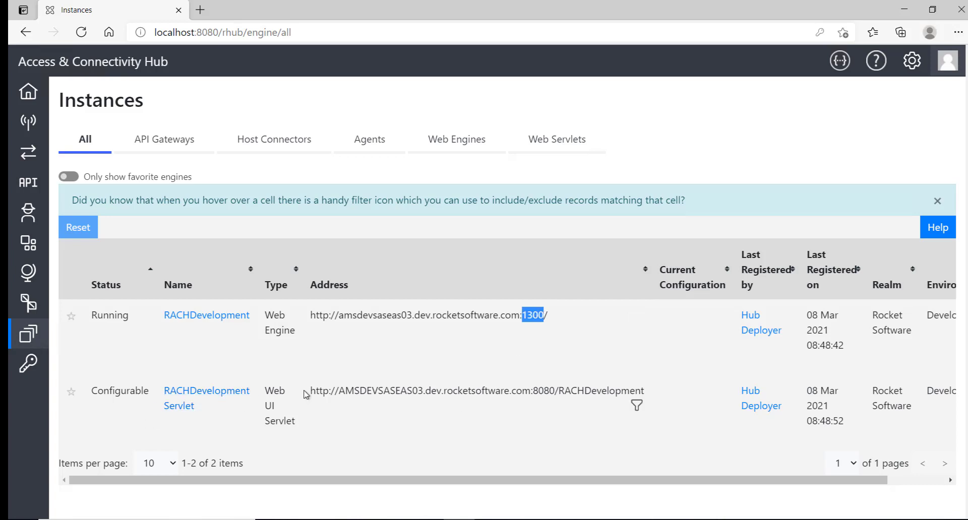
drag(310, 397, 678, 406)
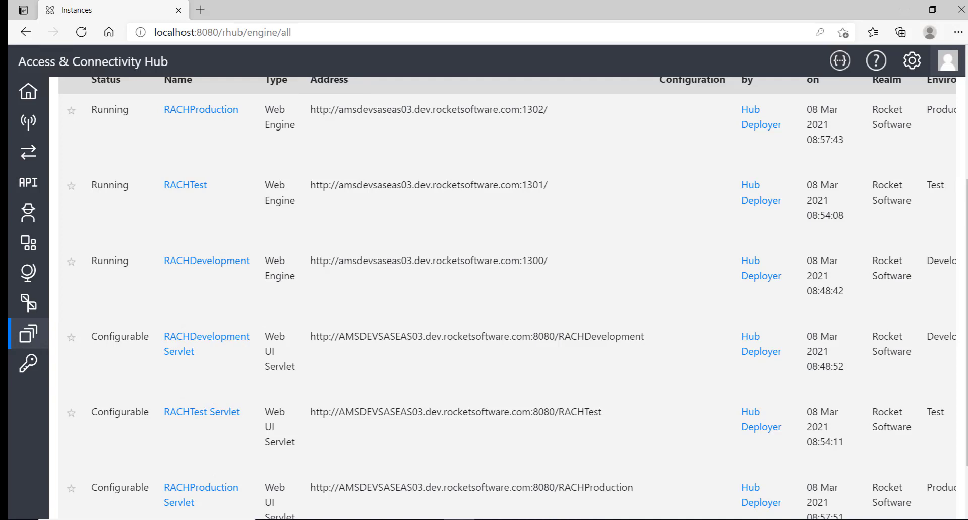
scroll(936, 239, up, 4)
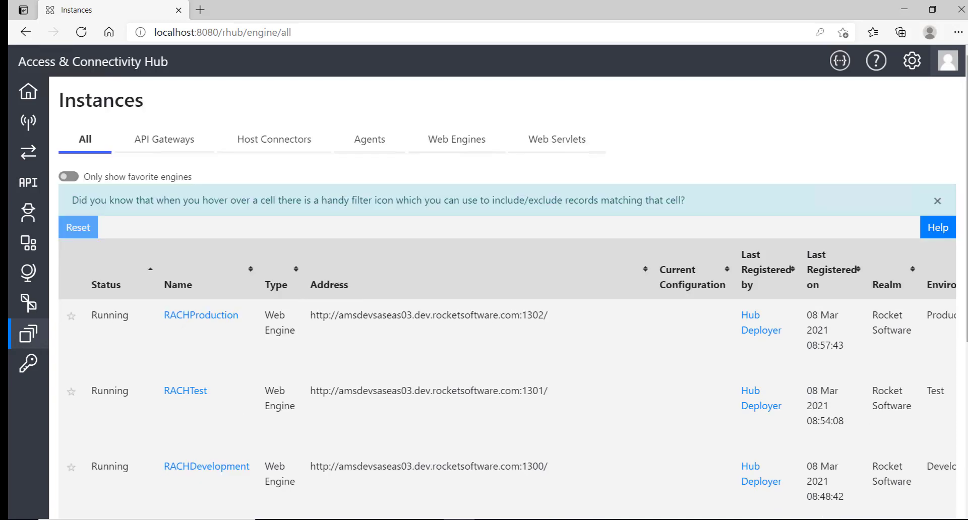
Sign out of the hub and sign back in with the sysadmin account
click(947, 64)
click(908, 108)
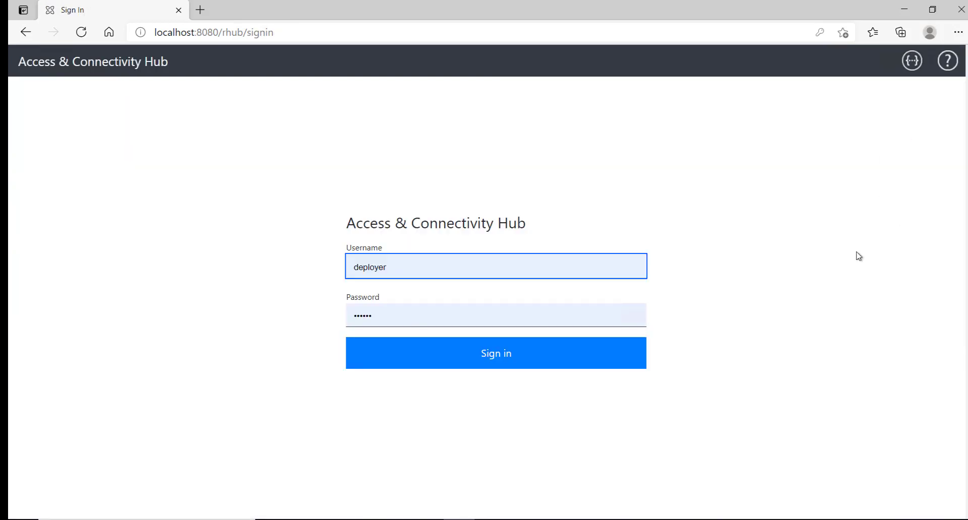
double_click(512, 265)
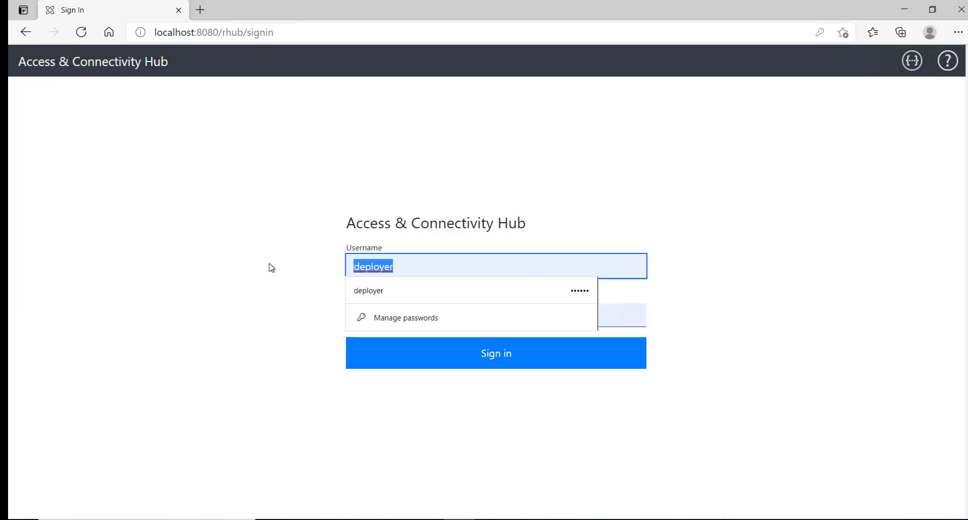
text(sysadmin)
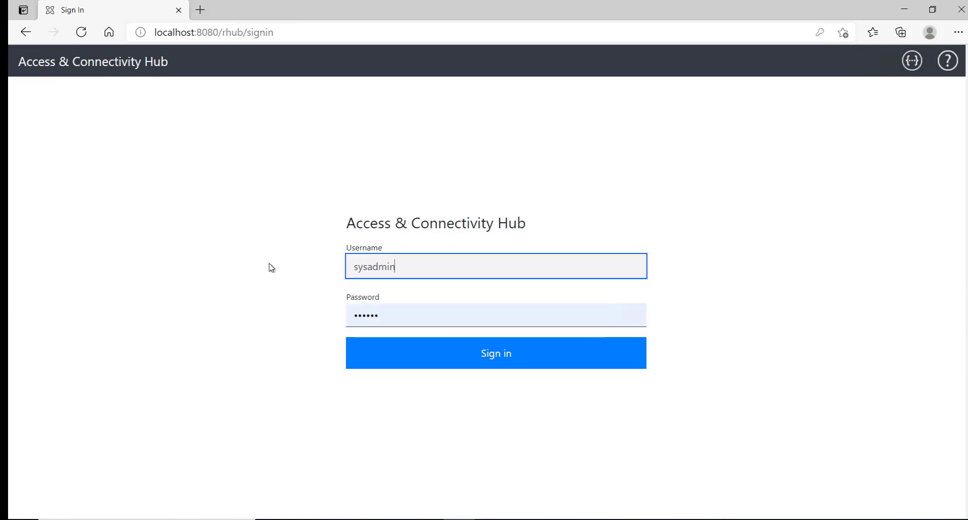
key(Return)
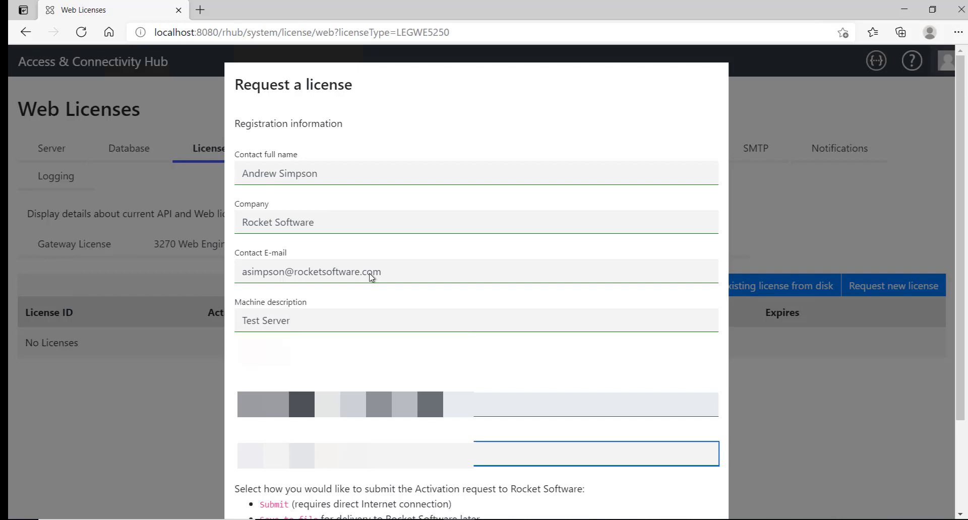
Submit the license request for LegaSuite 5250 Web Engine for all platforms and confirm activating the installation key on Rocket's License server
click(960, 391)
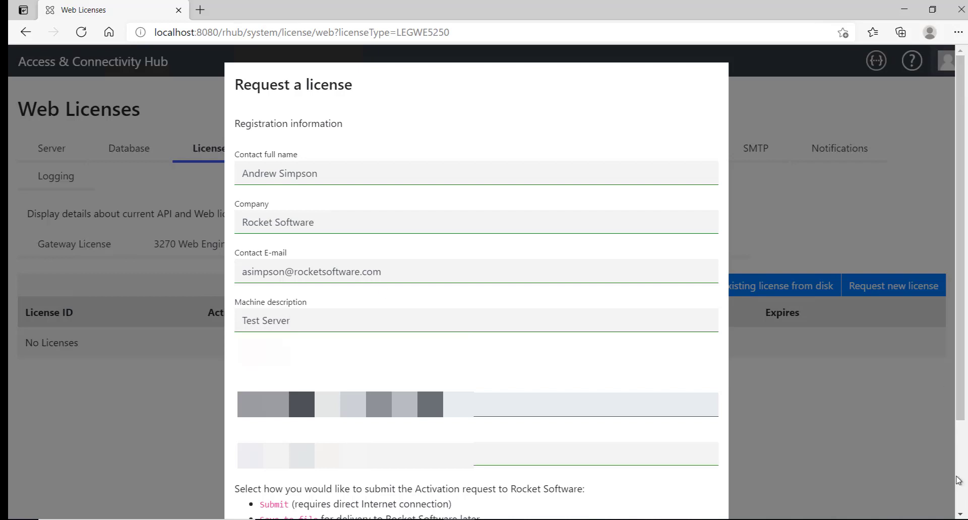
drag(961, 412, 961, 514)
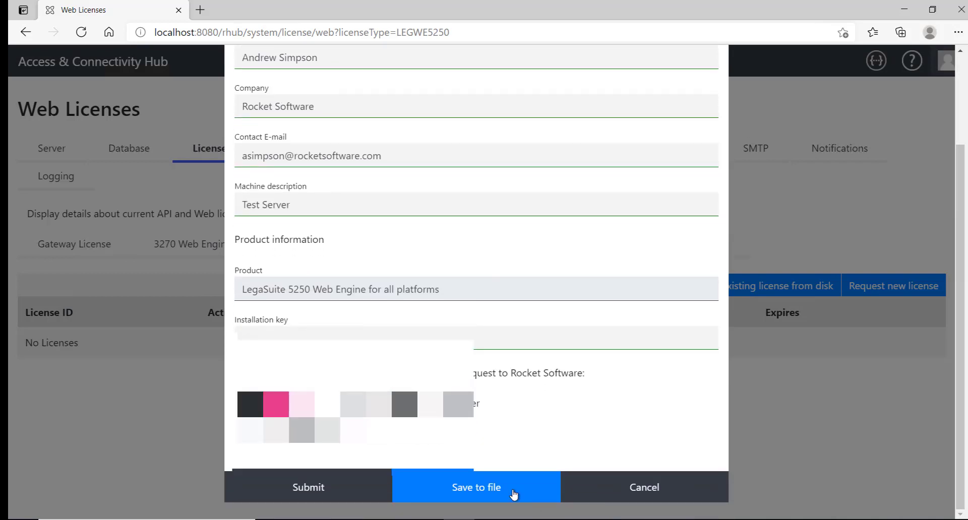
click(335, 493)
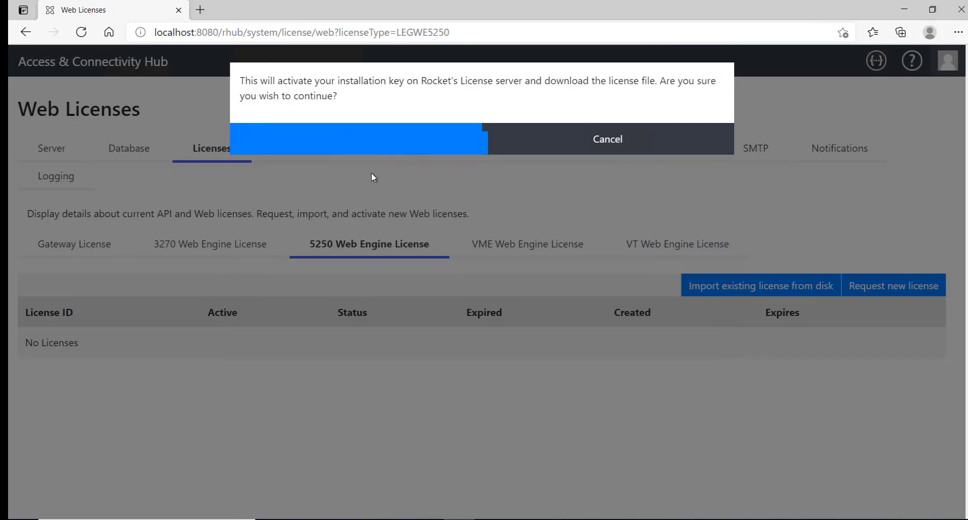
click(372, 139)
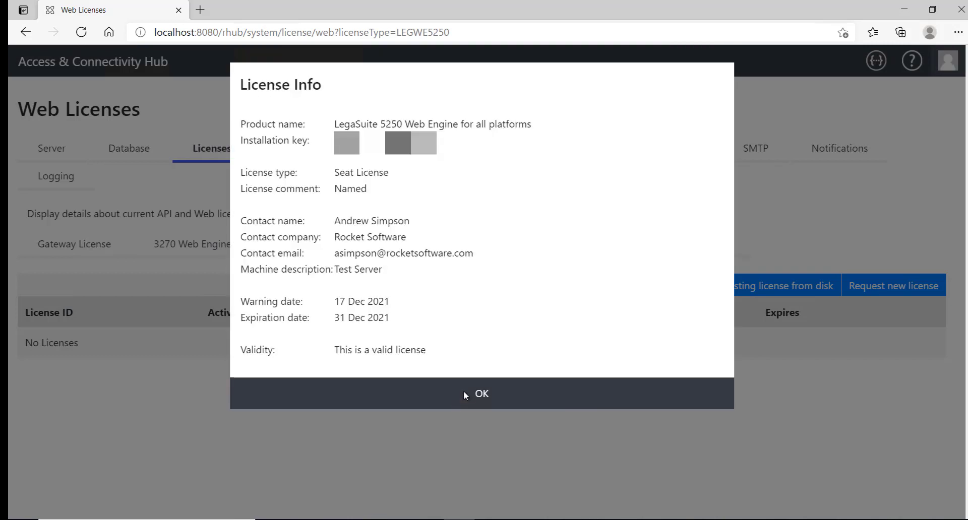
click(464, 393)
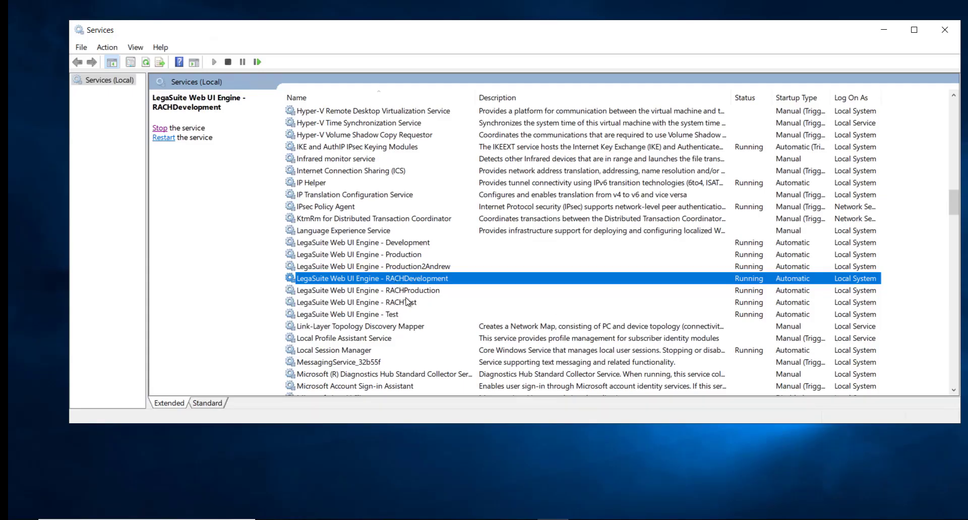
Restart the LegaSuite Web UI Engine - RACHDevelopment service in Windows Services
click(164, 138)
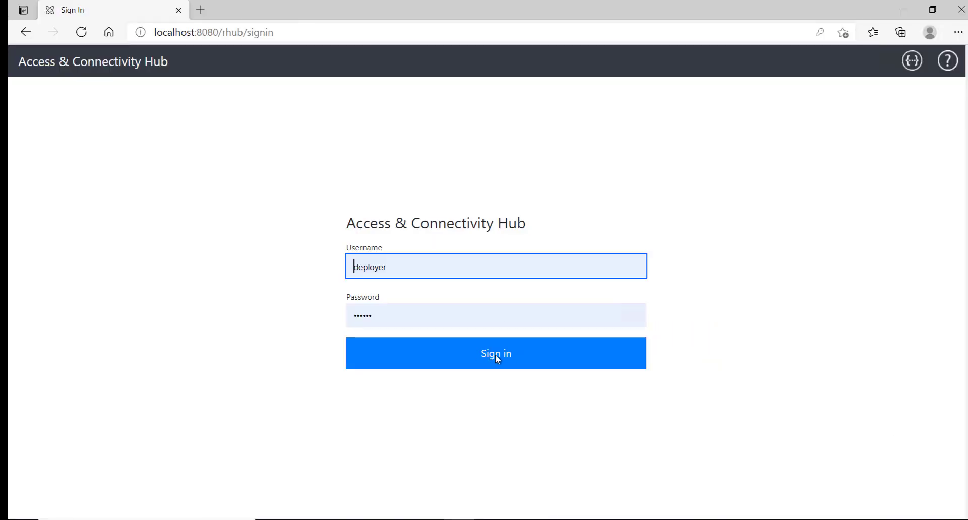
Switch back to the Access & Connectivity Hub, sign in as deployer, and examine the status of all registered engine and servlet instances
click(495, 354)
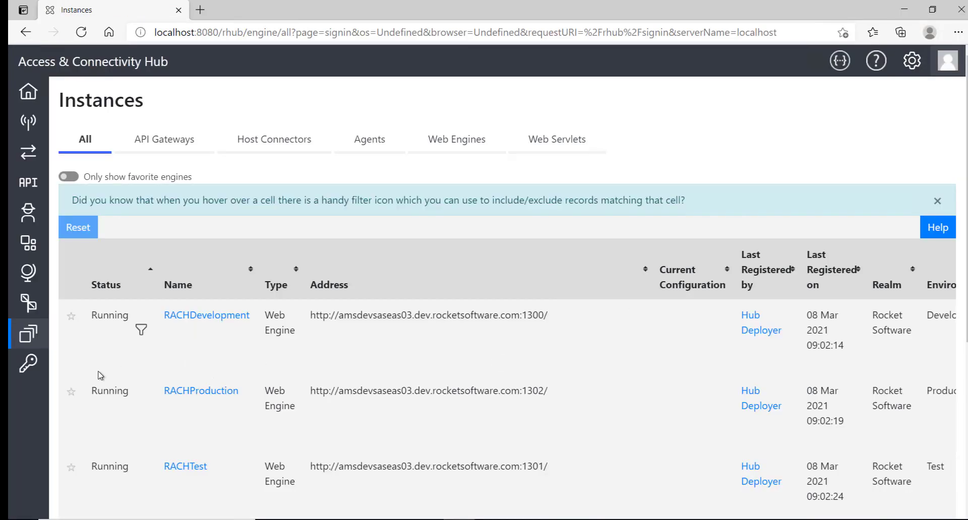
scroll(111, 343, down, 3)
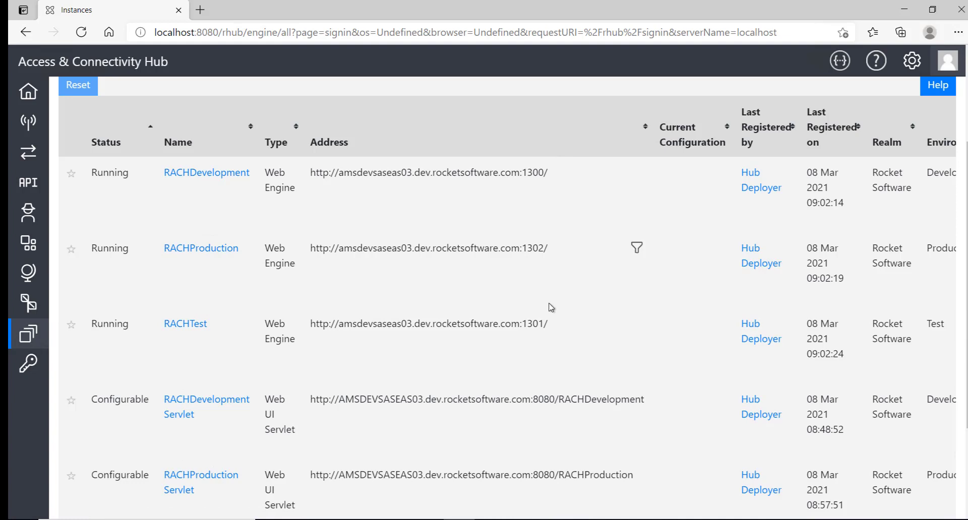
scroll(599, 394, down, 3)
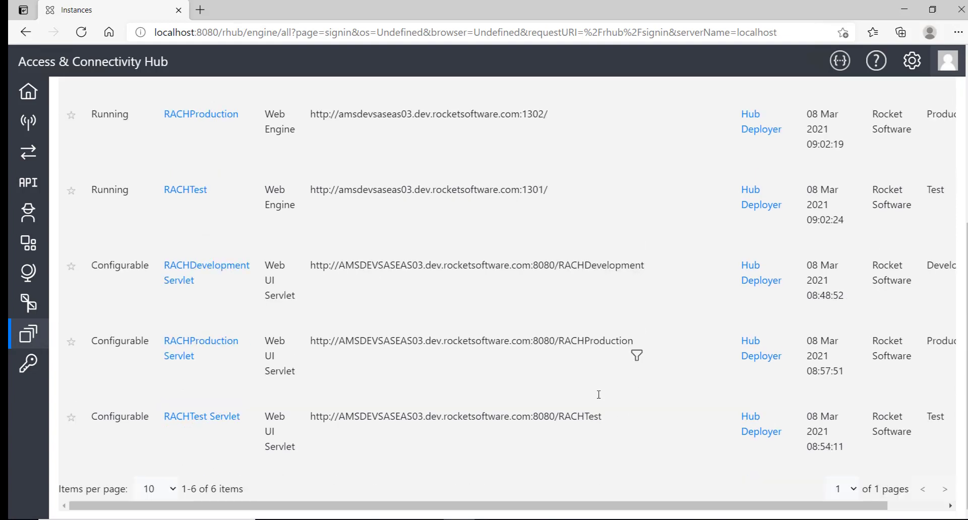